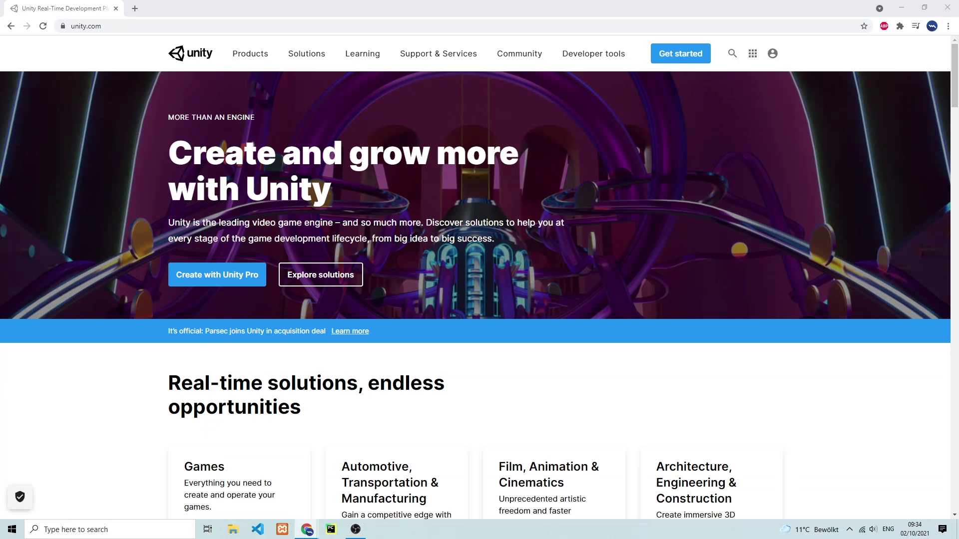
Pick the free Personal plan for individuals and download UnityHubSetupBeta.exe for Windows.
{"action": "left_click", "coordinate": [693, 61]}
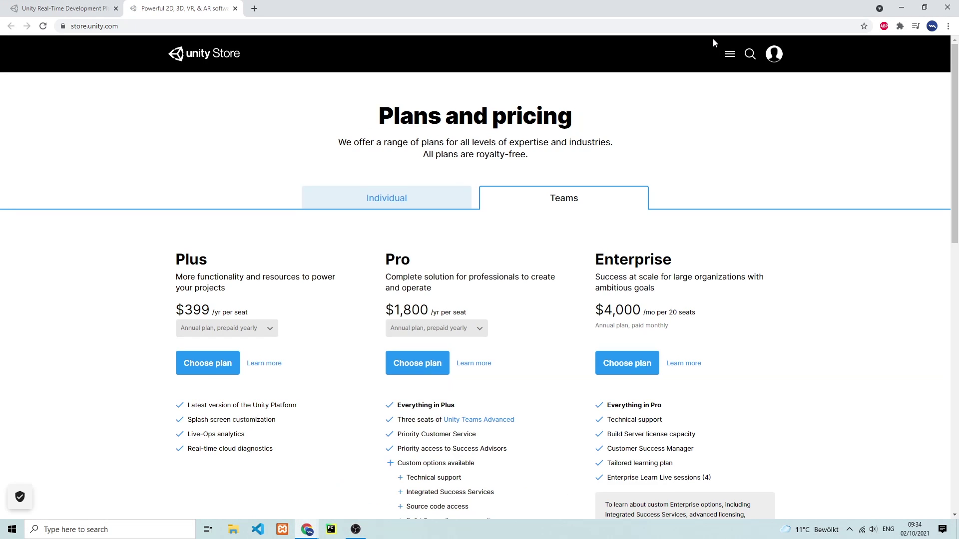
{"action": "left_click", "coordinate": [419, 209]}
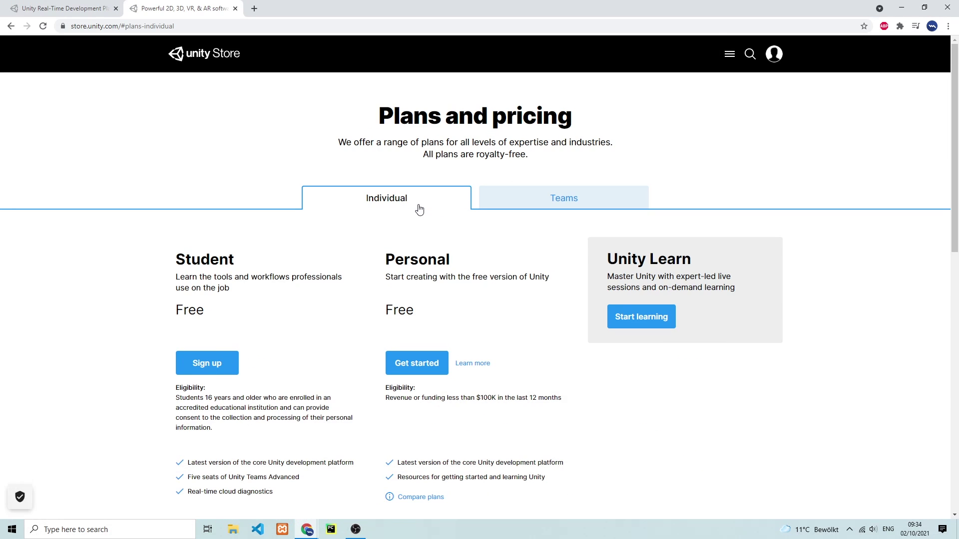
{"action": "left_click", "coordinate": [436, 364]}
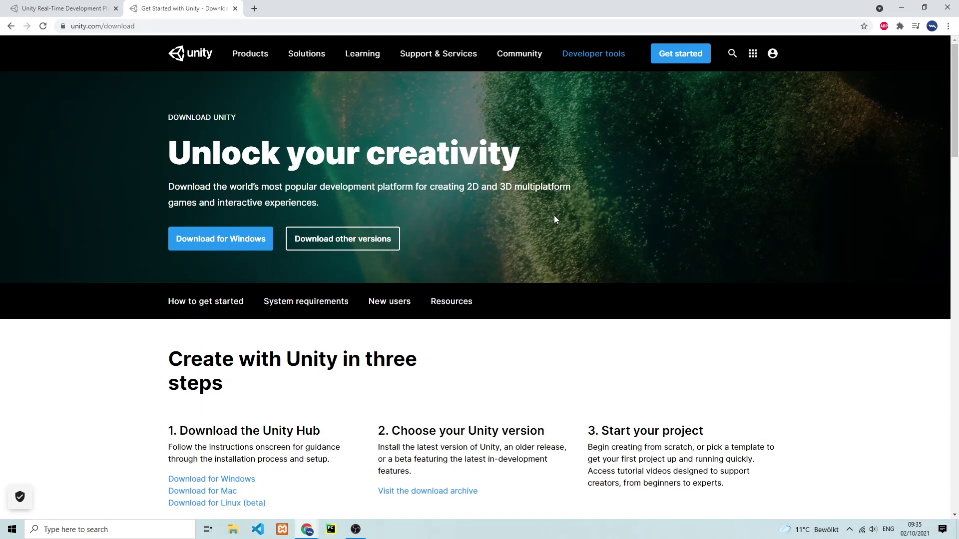
{"action": "left_click", "coordinate": [217, 239]}
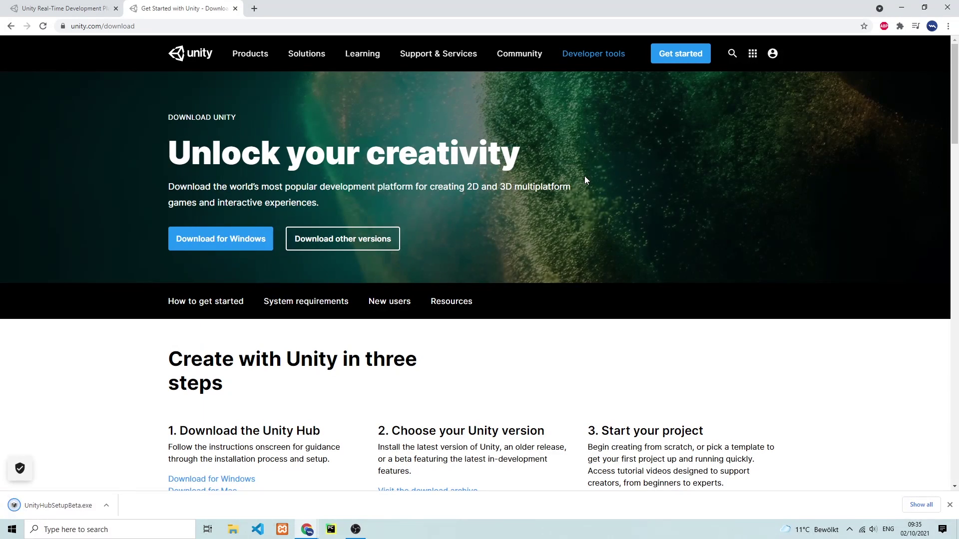
Run UnityHubSetupBeta.exe, accept the licence, install to C:\Program Files\Unity Hub, and launch Unity Hub.
{"action": "left_click", "coordinate": [70, 505]}
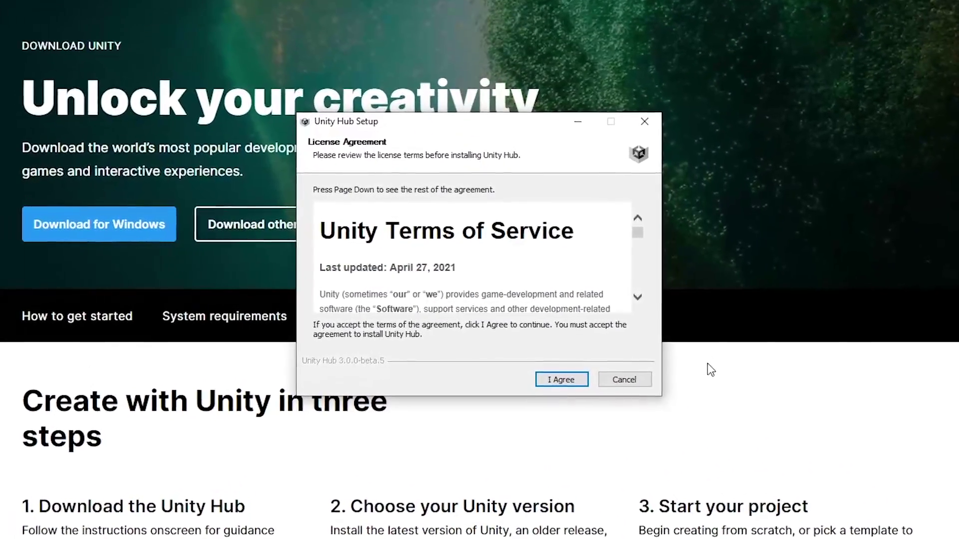
{"action": "left_click_drag", "start_coordinate": [638, 233], "coordinate": [641, 287]}
{"action": "left_click", "coordinate": [561, 380]}
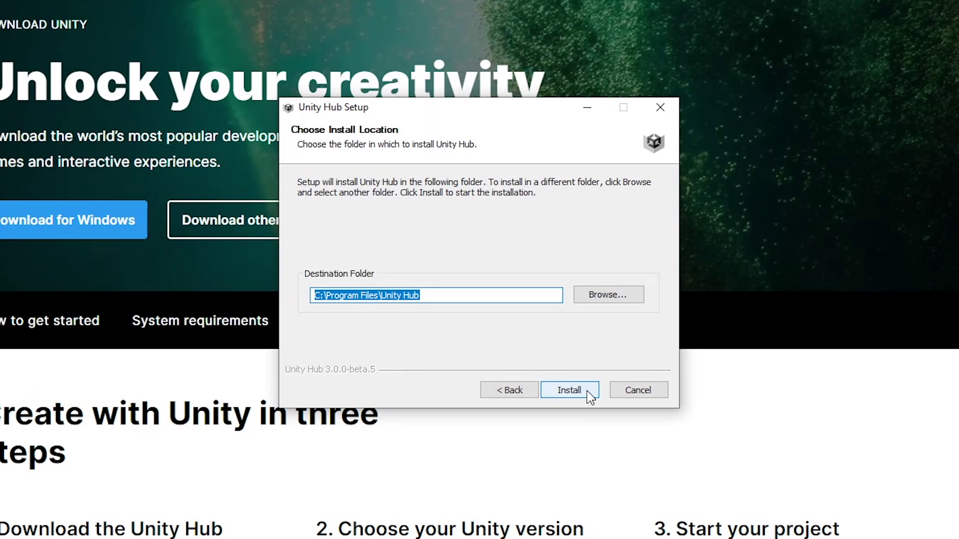
{"action": "left_click", "coordinate": [589, 394]}
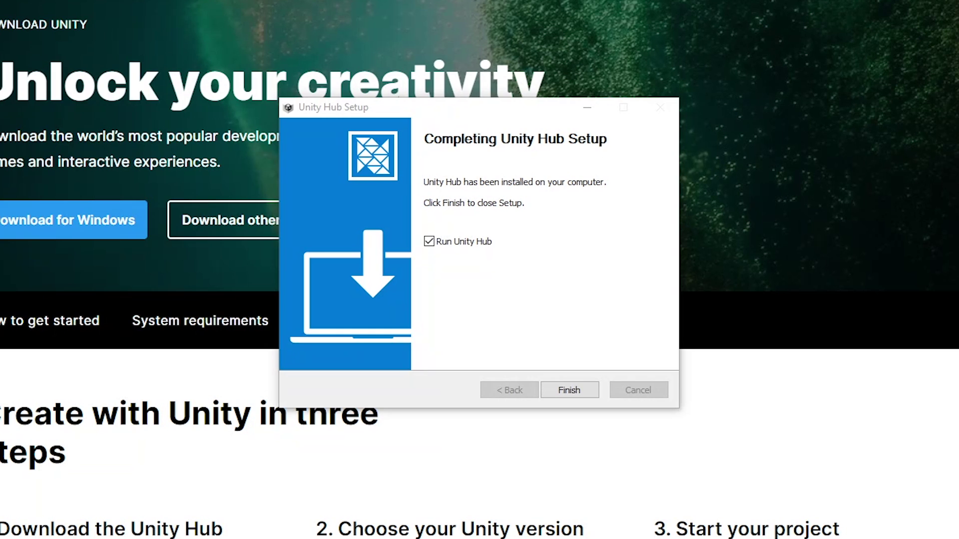
{"action": "key", "text": "Return"}
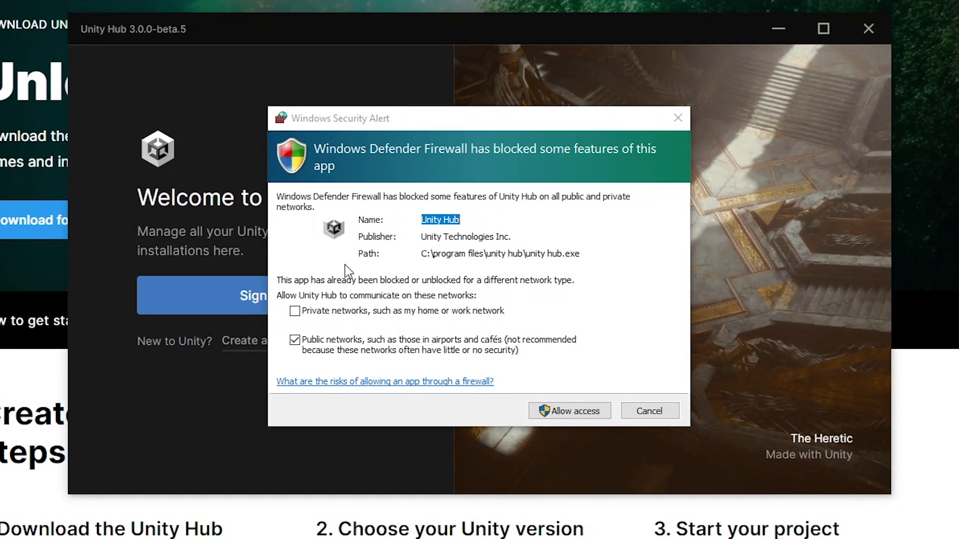
Allow Unity Hub firewall access on both private and public networks.
{"action": "left_click", "coordinate": [295, 310]}
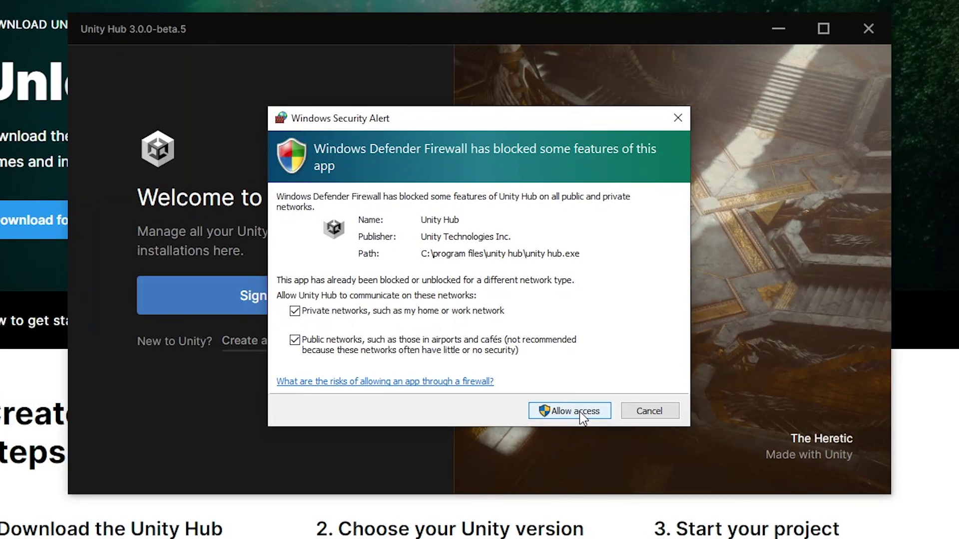
{"action": "left_click", "coordinate": [581, 414]}
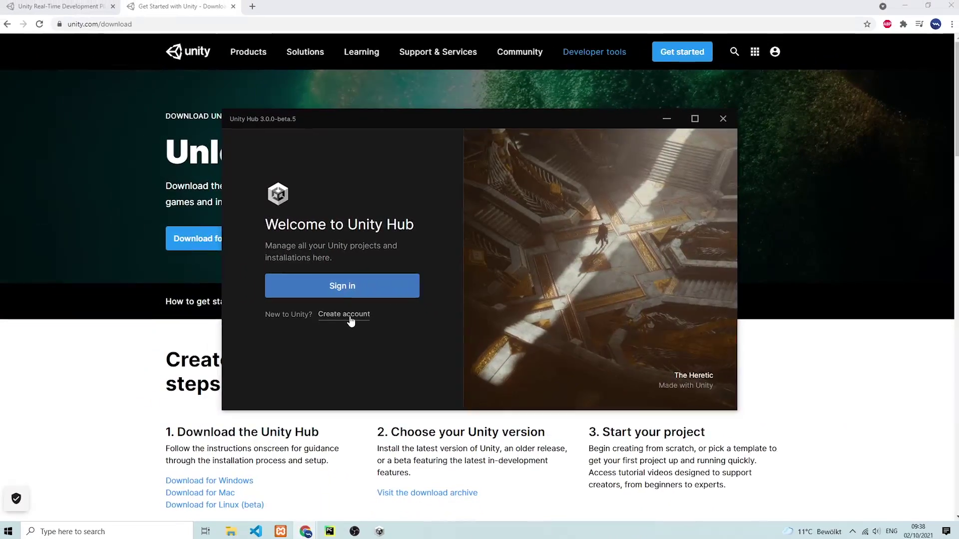
Submit the Create a Unity ID form and complete the I'm not a robot verification.
{"action": "left_click", "coordinate": [351, 315]}
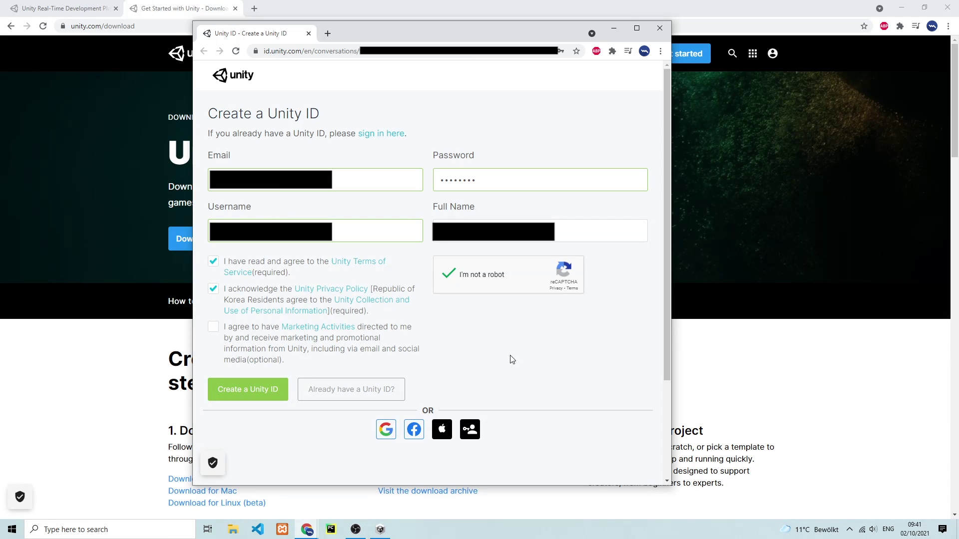
{"action": "left_click", "coordinate": [247, 393]}
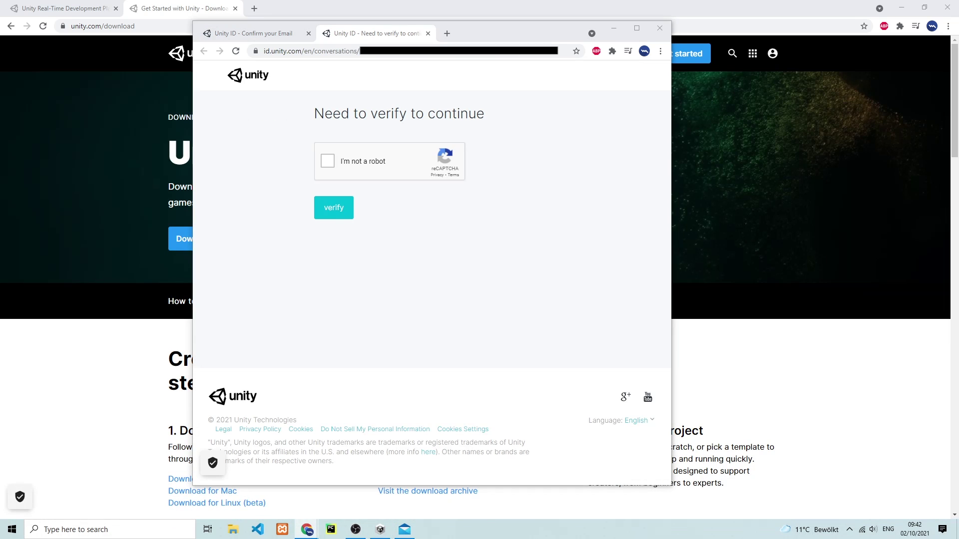
{"action": "left_click", "coordinate": [329, 161]}
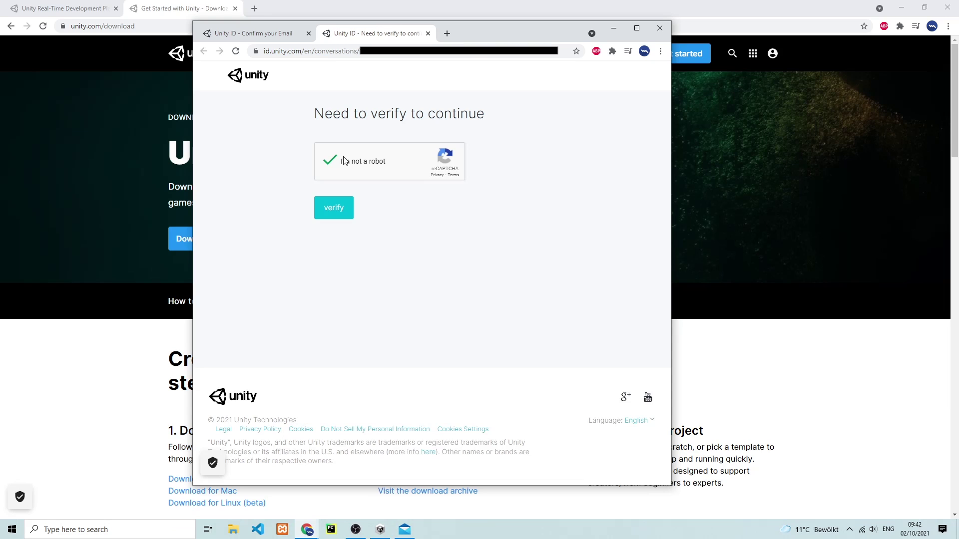
{"action": "left_click", "coordinate": [344, 216]}
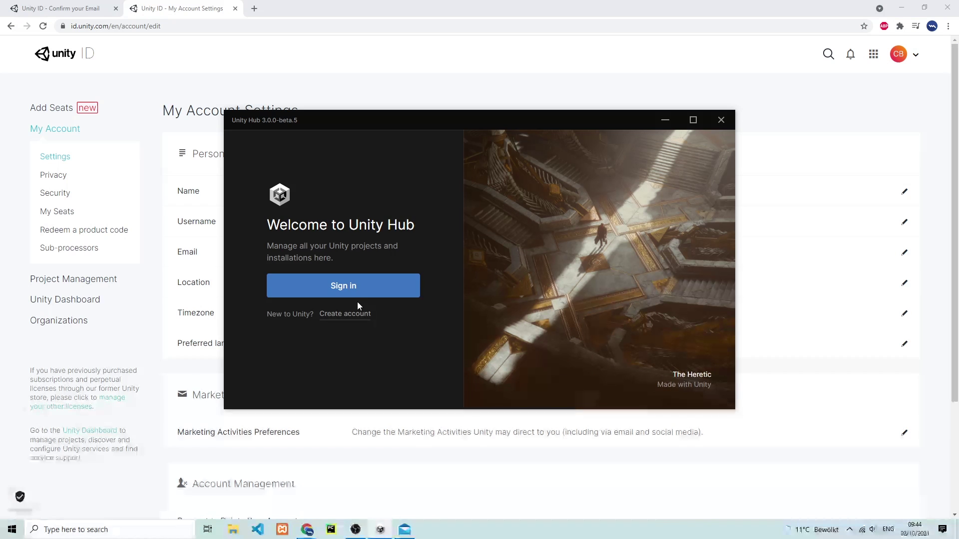
Sign in to Unity Hub, then skim and dismiss the new-Hub introduction video.
{"action": "left_click", "coordinate": [357, 294]}
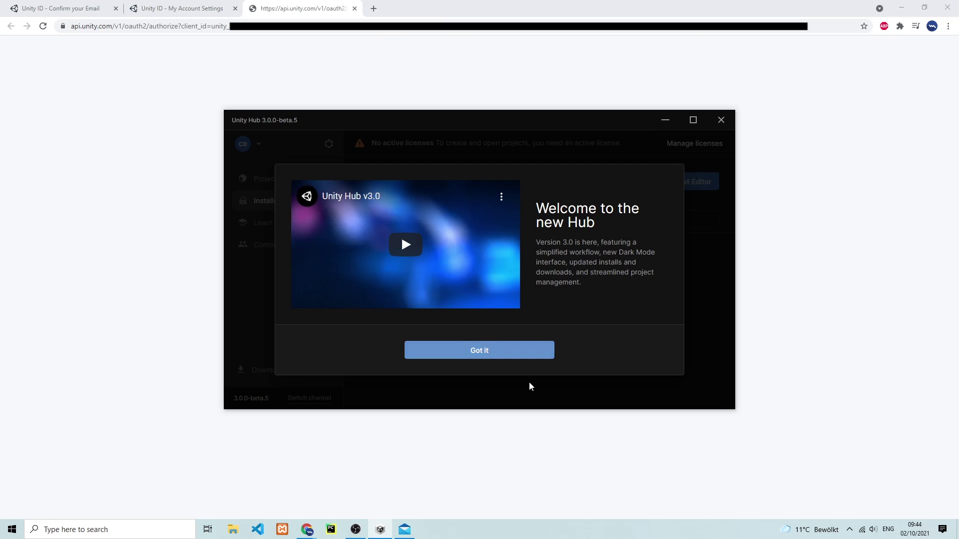
{"action": "left_click", "coordinate": [420, 249]}
{"action": "left_click", "coordinate": [343, 288]}
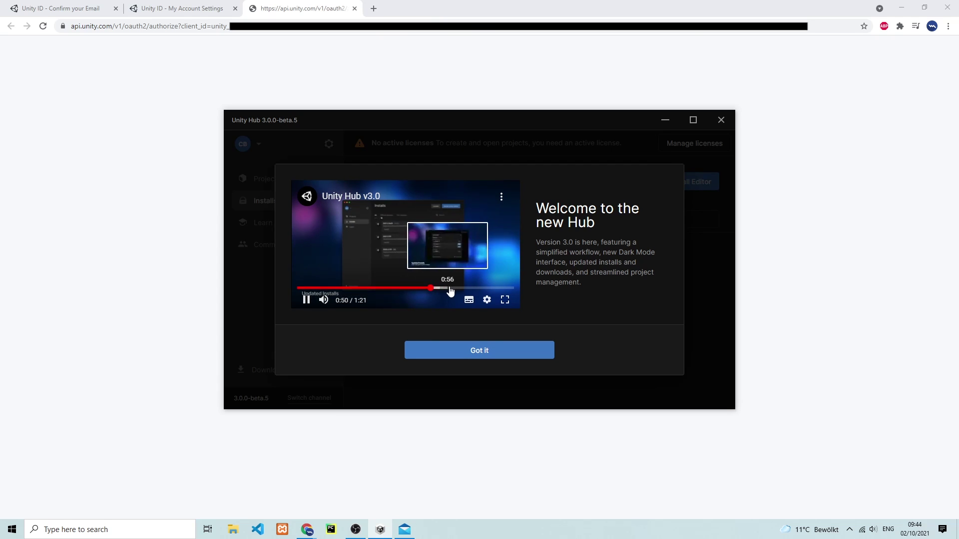
{"action": "left_click", "coordinate": [538, 345]}
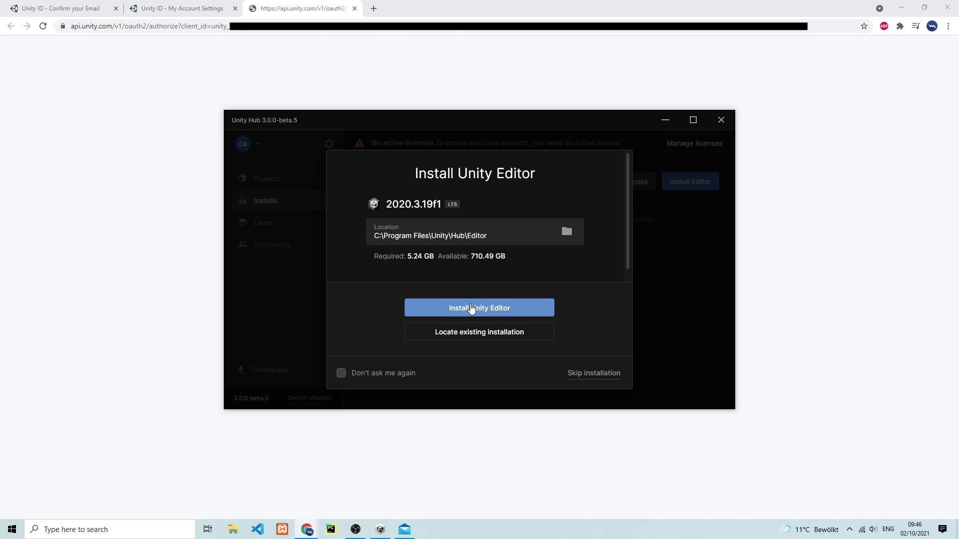
Install Unity Editor 2020.3.19f1 LTS with a free Personal Edition licence, then close Downloads.
{"action": "left_click", "coordinate": [474, 309]}
{"action": "scroll", "coordinate": [627, 177], "scroll_direction": "down", "scroll_amount": 1}
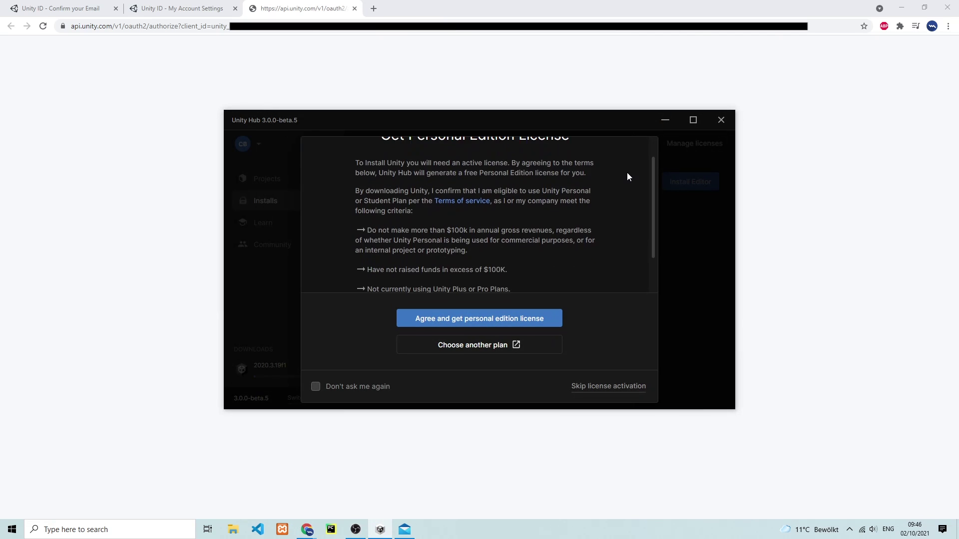
{"action": "scroll", "coordinate": [627, 177], "scroll_direction": "down", "scroll_amount": 2}
{"action": "left_click", "coordinate": [535, 325]}
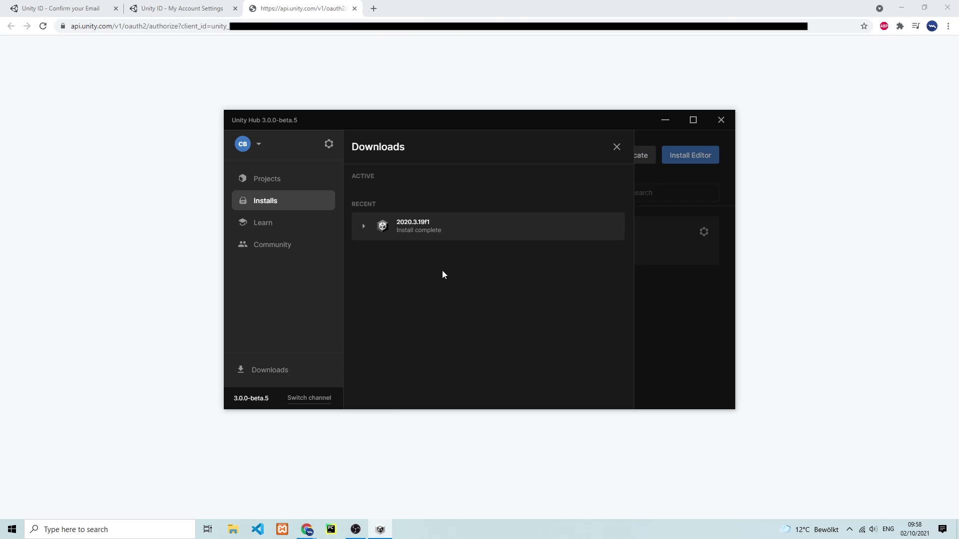
{"action": "left_click", "coordinate": [617, 146]}
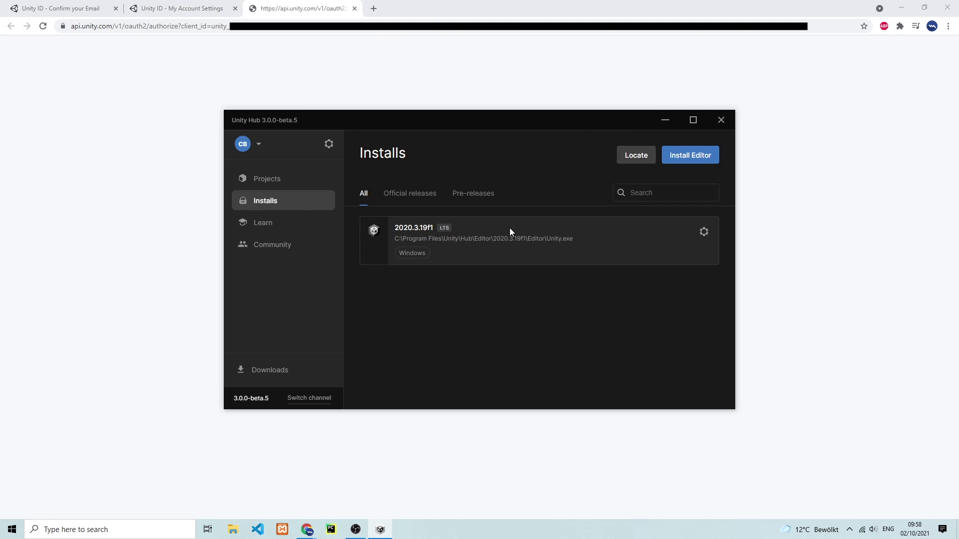
From Projects, start a 2020.3.19f1 new project, skipping Learning templates to reach All templates.
{"action": "left_click", "coordinate": [295, 182]}
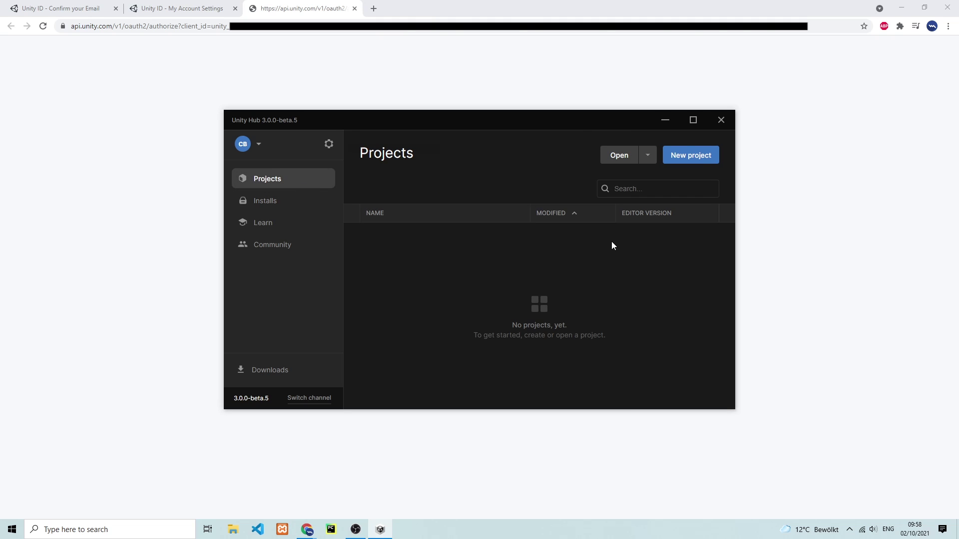
{"action": "left_click", "coordinate": [684, 155]}
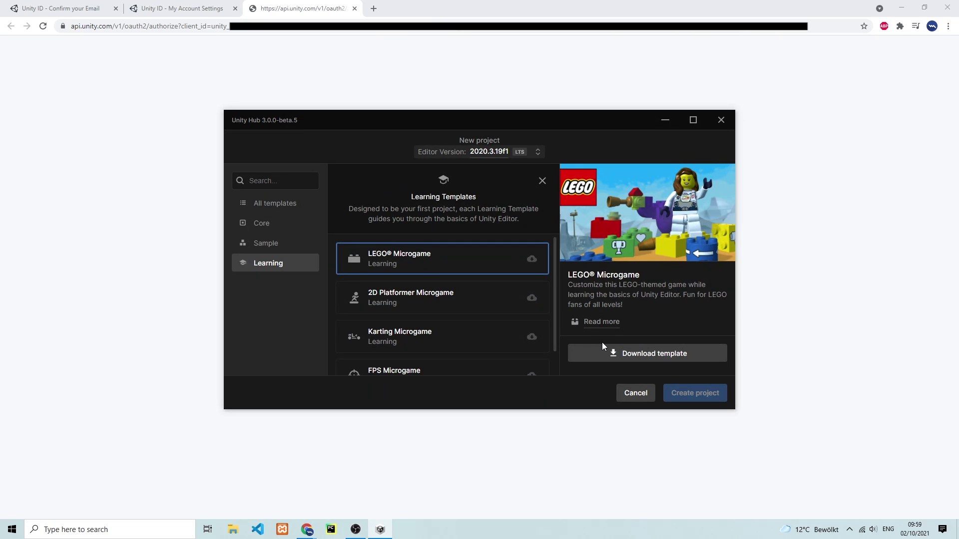
{"action": "left_click", "coordinate": [635, 393]}
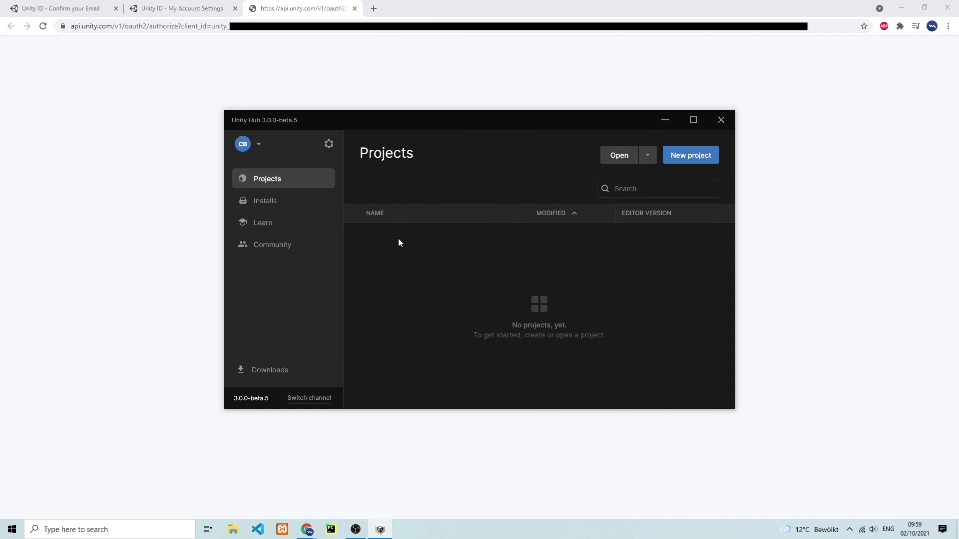
{"action": "left_click", "coordinate": [691, 156]}
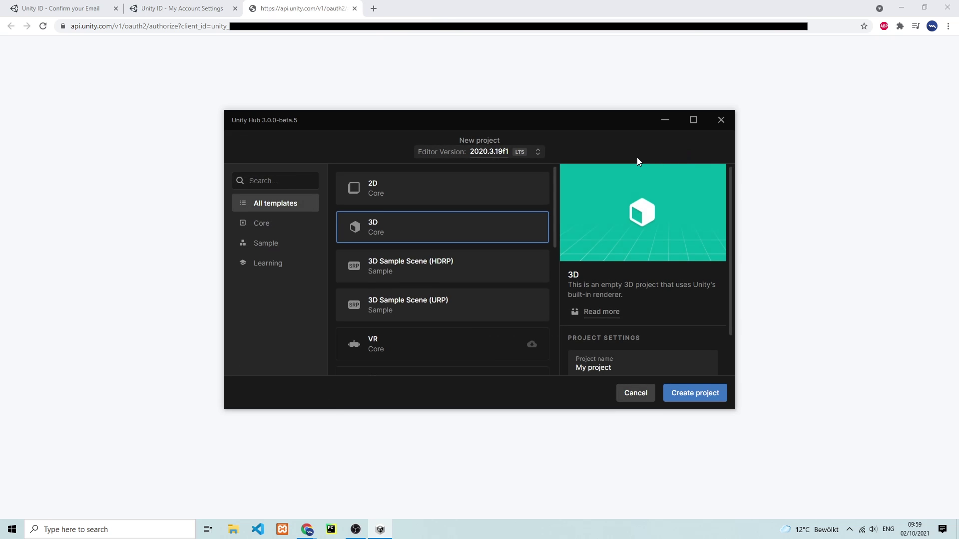
Create the 'My first game' project from the 2D template and maximize the Editor window.
{"action": "left_click", "coordinate": [473, 193]}
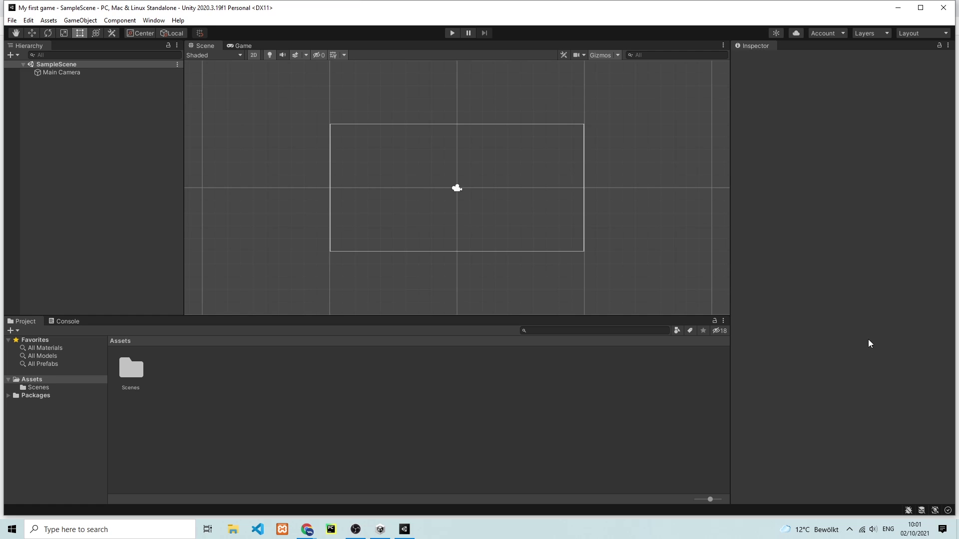
{"action": "left_click", "coordinate": [921, 7]}
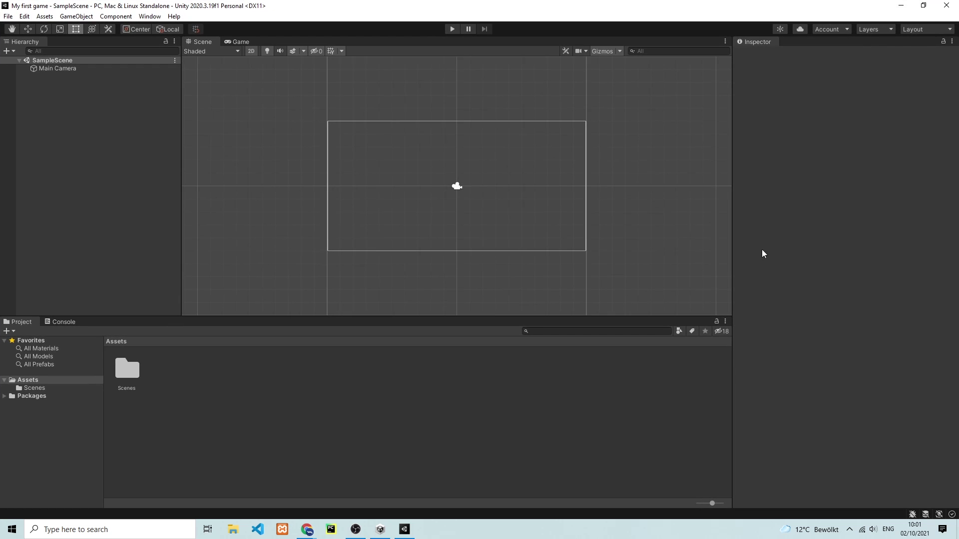